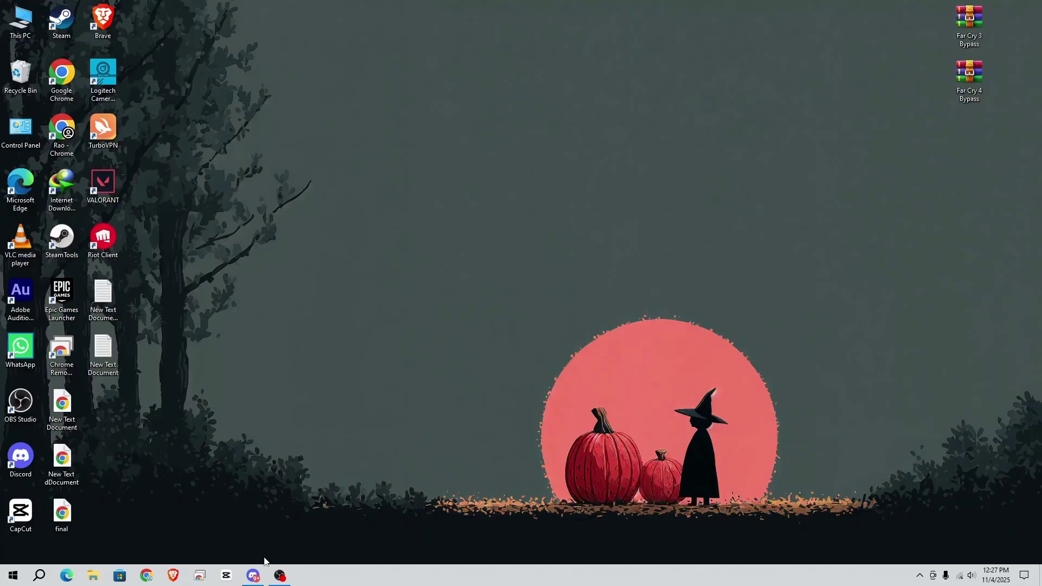
Step: In Discord, check the Far Cry zips in #manifest-files, then return to #x_links
click(253, 575)
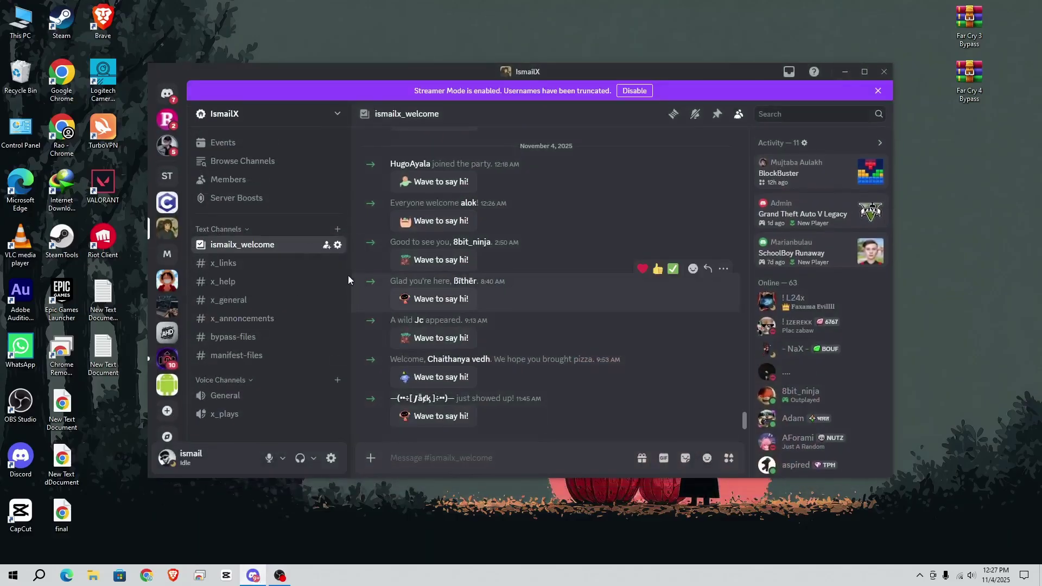
click(224, 270)
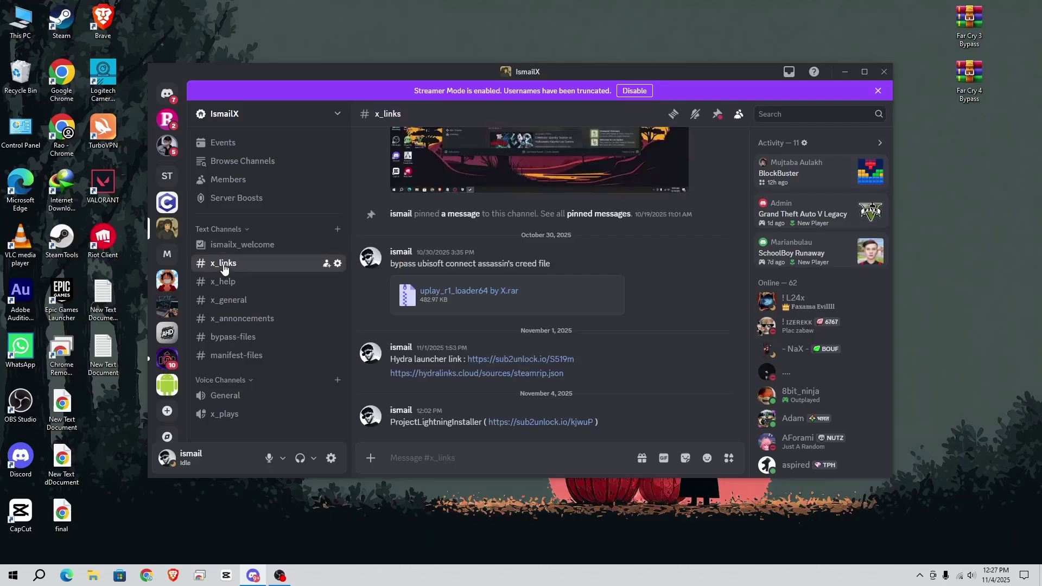
click(253, 357)
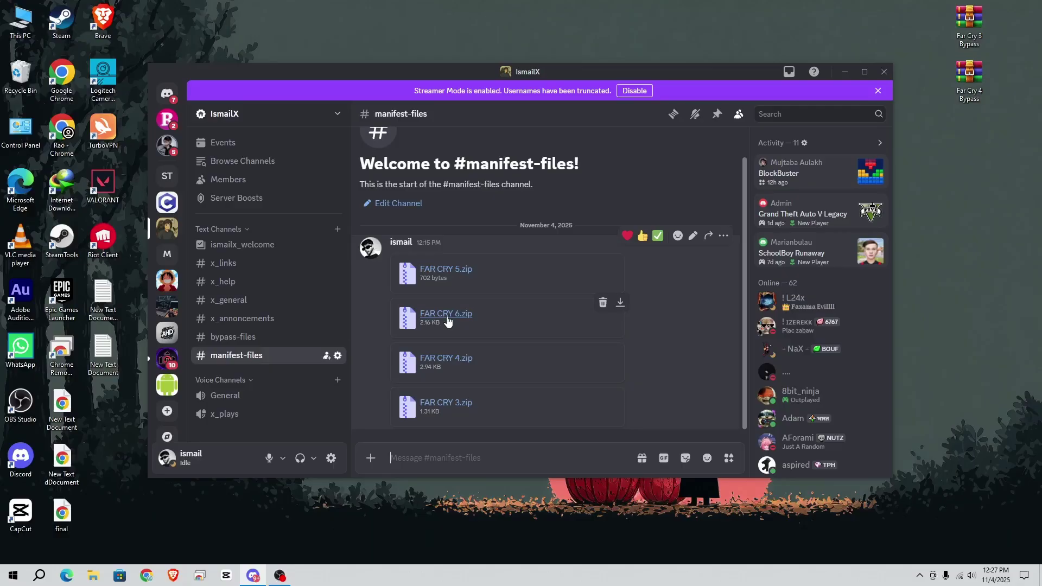
click(220, 264)
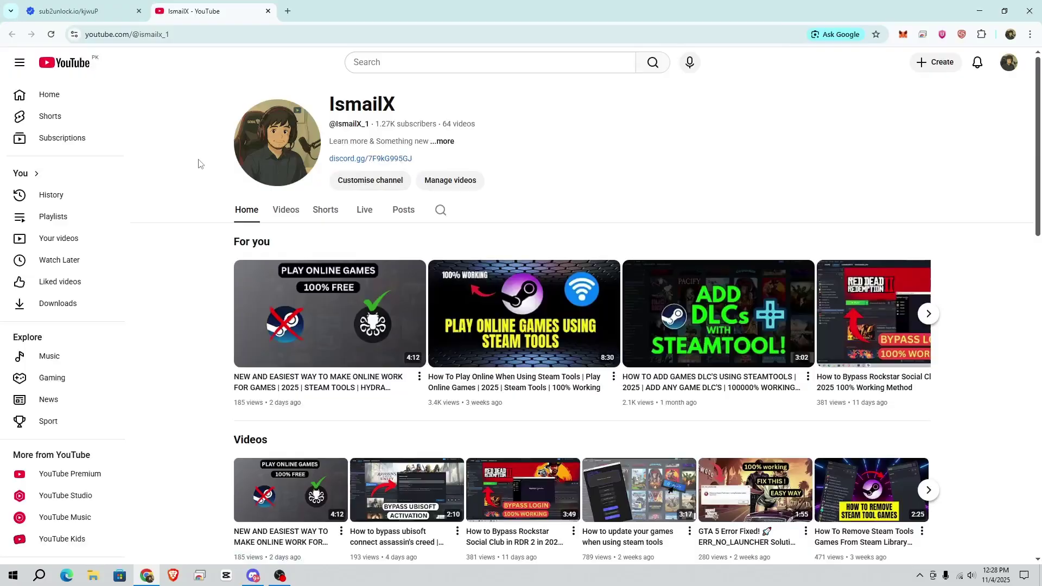
Step: Return to the Sub2unlock page, then pause and close the playing YouTube video
click(110, 5)
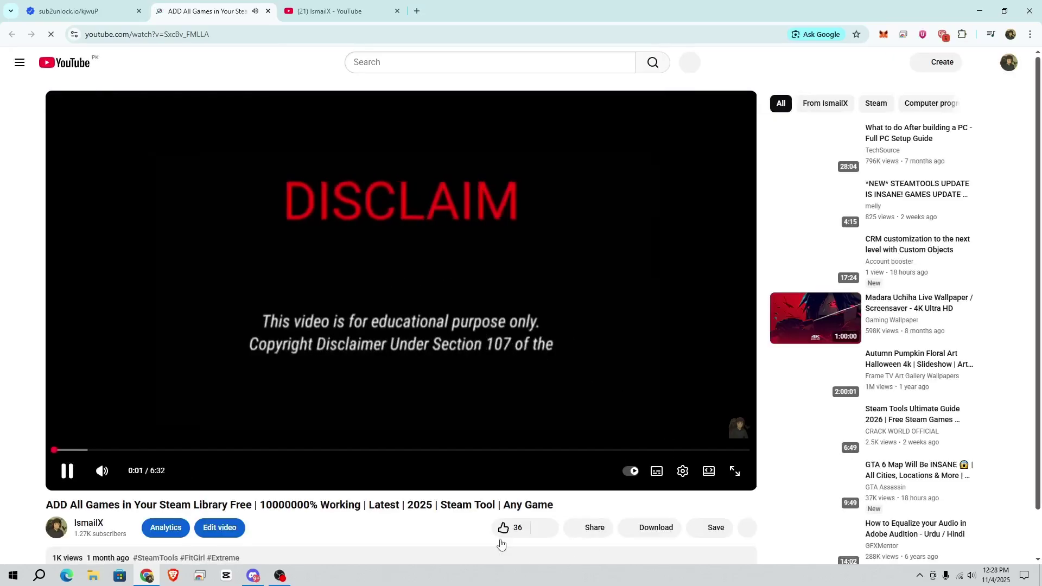
click(209, 262)
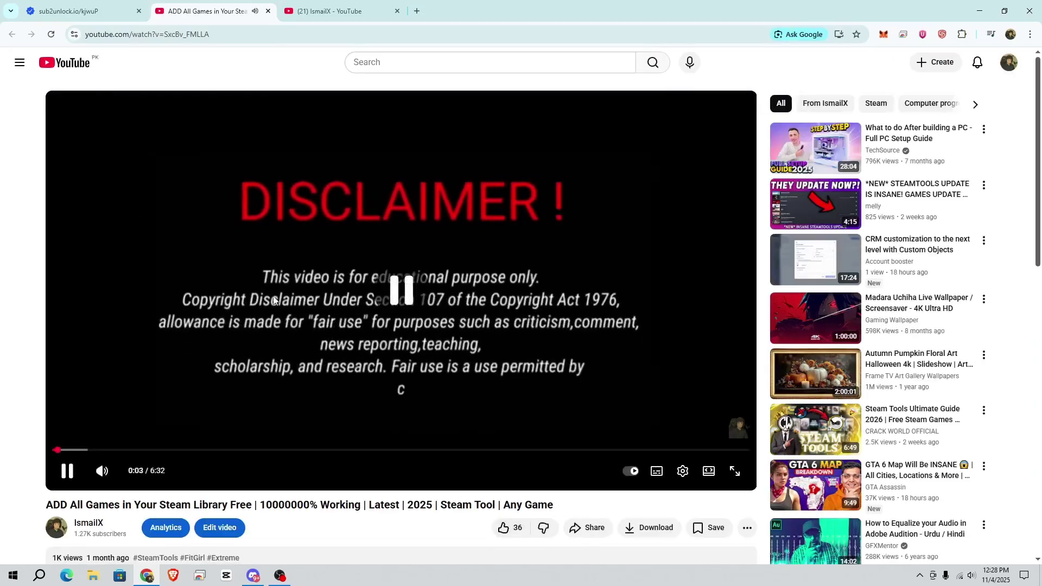
click(267, 11)
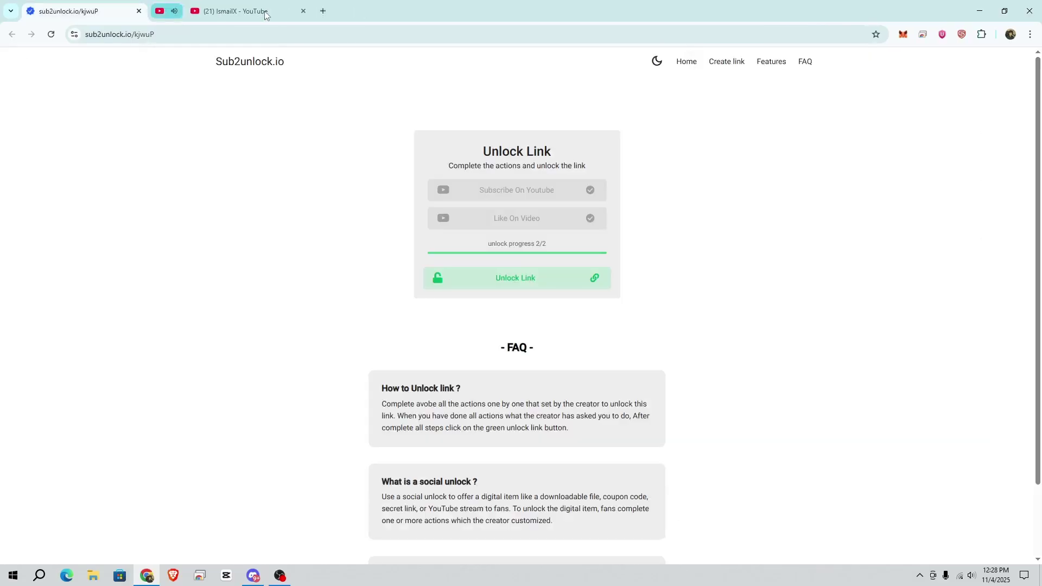
Step: Close the channel and virus-scan warning tabs, then exit Chrome despite the pending download
click(267, 12)
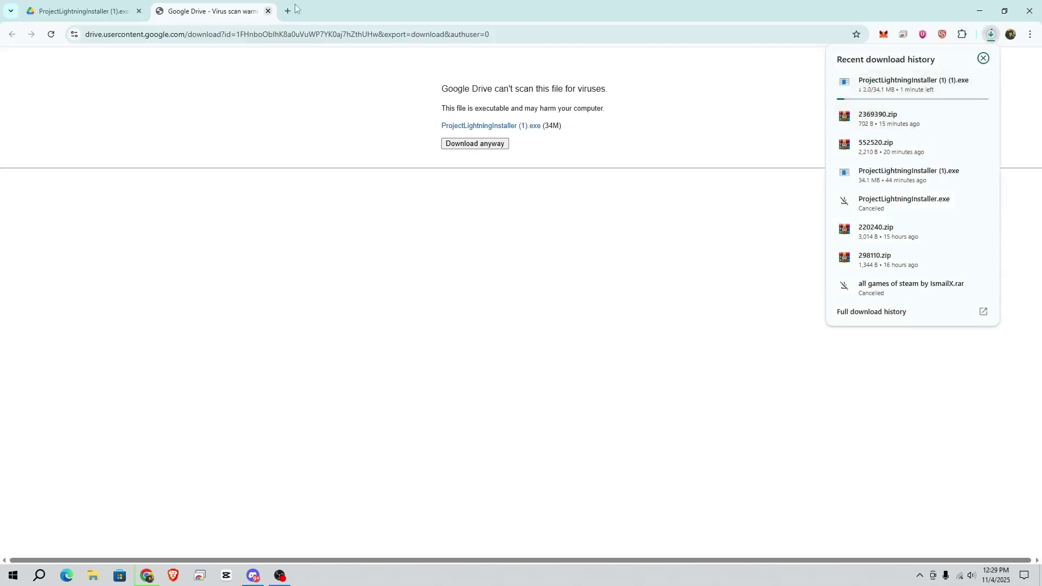
click(267, 12)
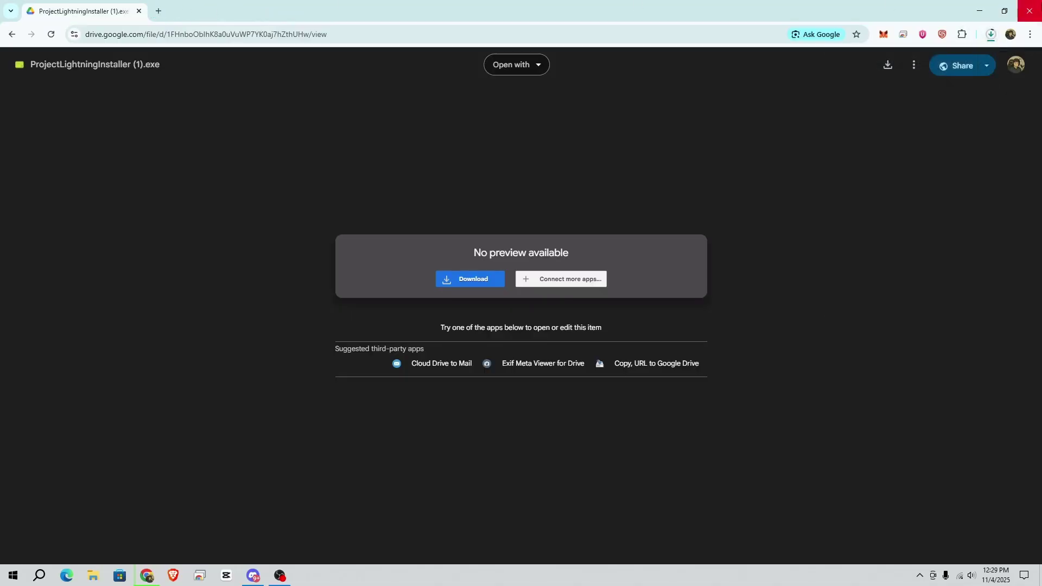
click(1029, 11)
click(525, 108)
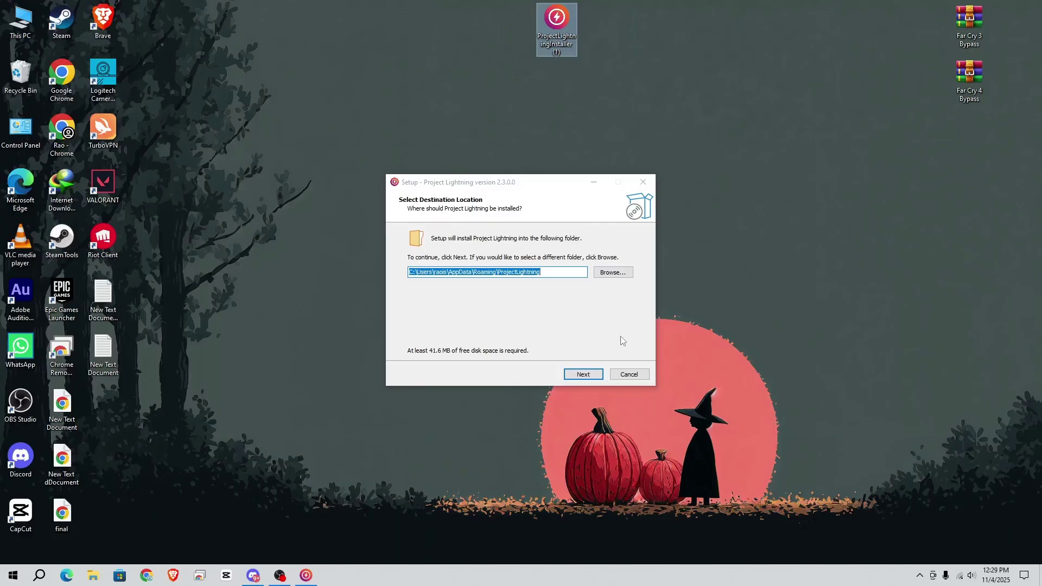
Step: Install Project Lightning 2.3.0.0 to the default folder, launch it and accept the 3.0.0.0 update notice
click(593, 374)
click(568, 375)
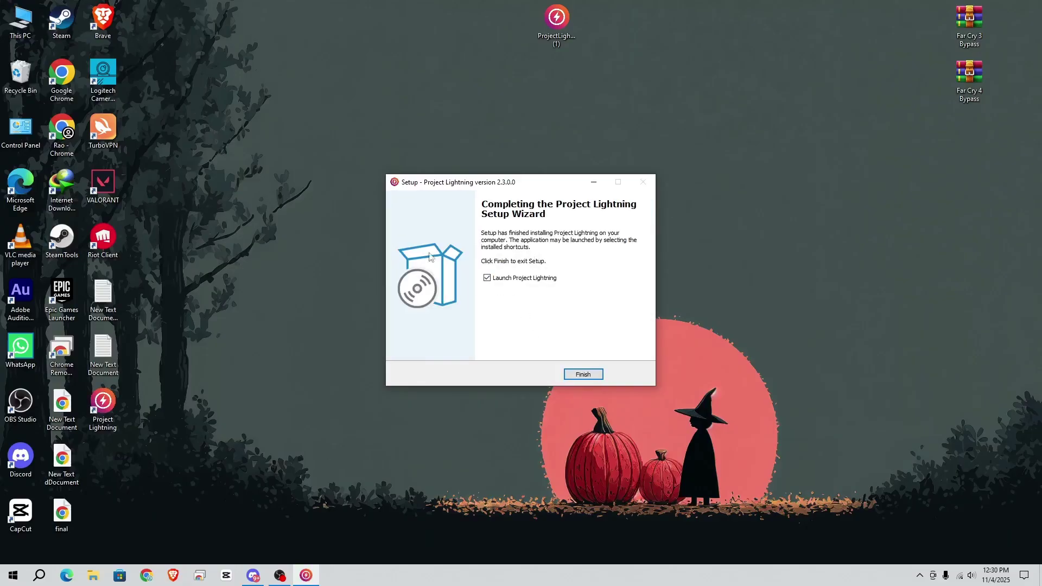
click(583, 375)
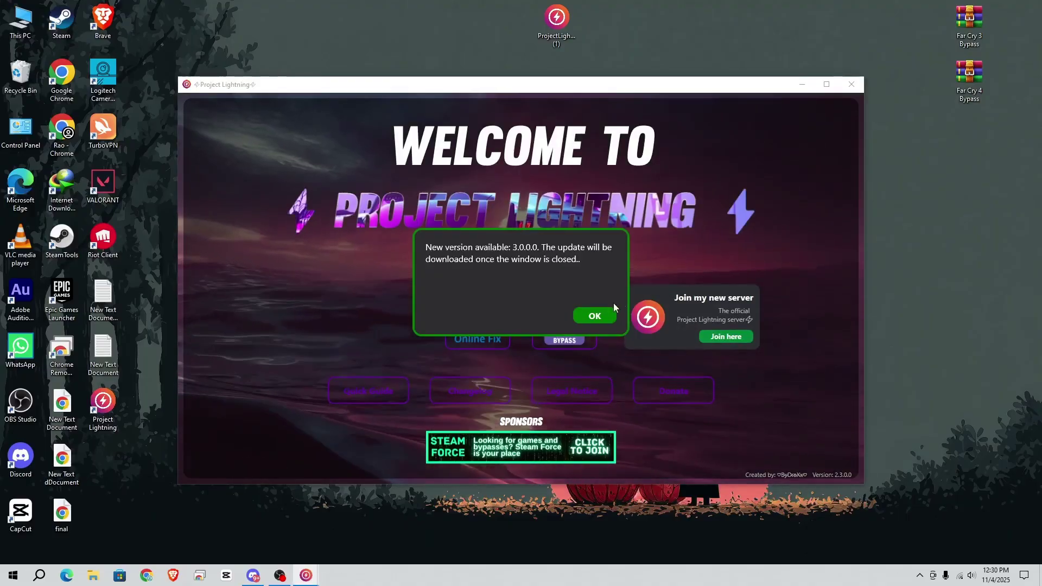
click(594, 317)
mouse_move(564, 86)
mouse_down()
mouse_move(593, 65)
mouse_move(536, 73)
mouse_move(538, 55)
mouse_up()
Step: Open the Ubisoft games list and scroll down to the Far Cry 5 tile
click(534, 291)
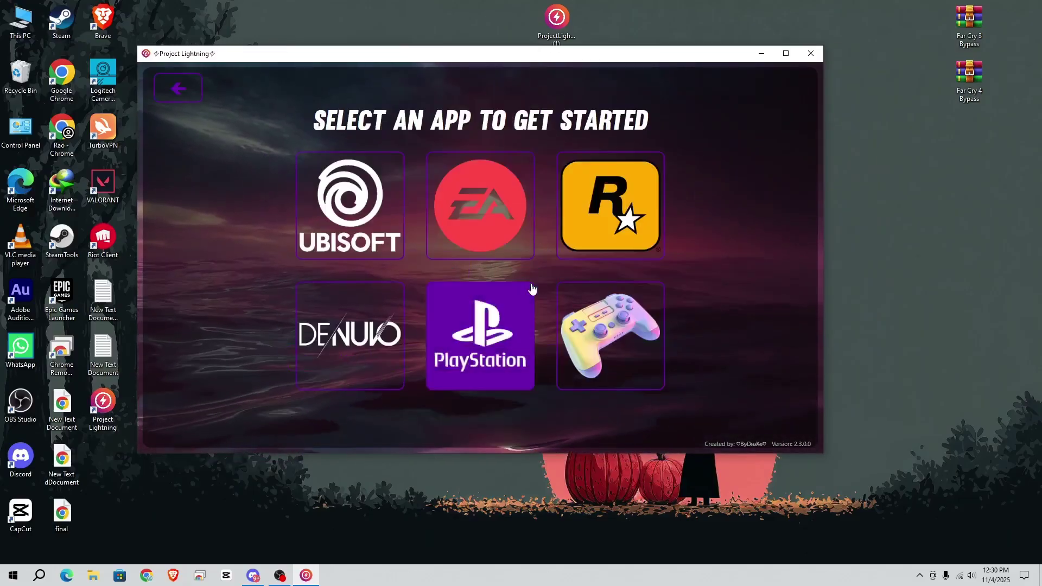
click(357, 216)
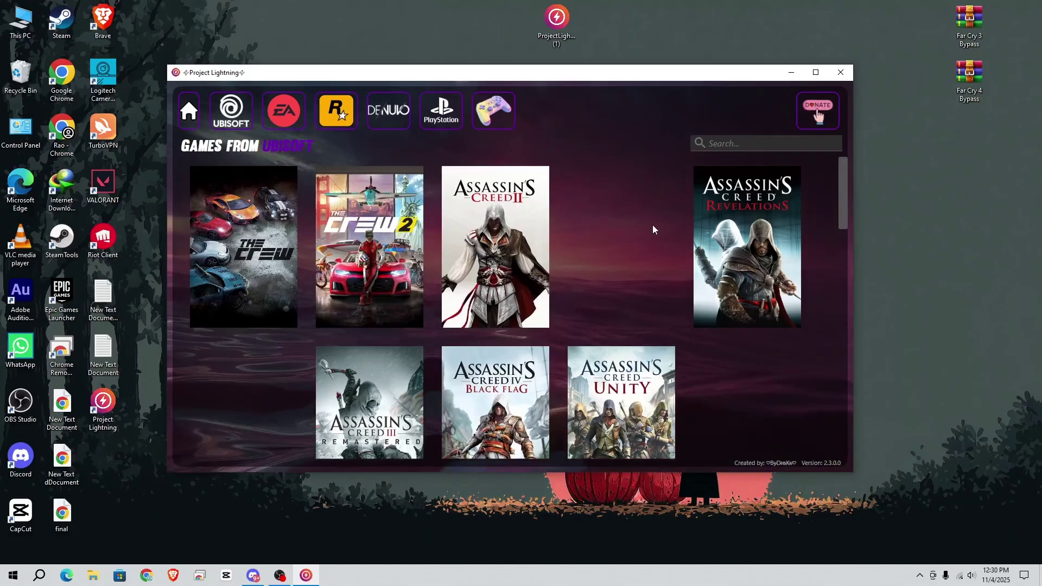
scroll(668, 228, down, 2)
scroll(679, 233, down, 5)
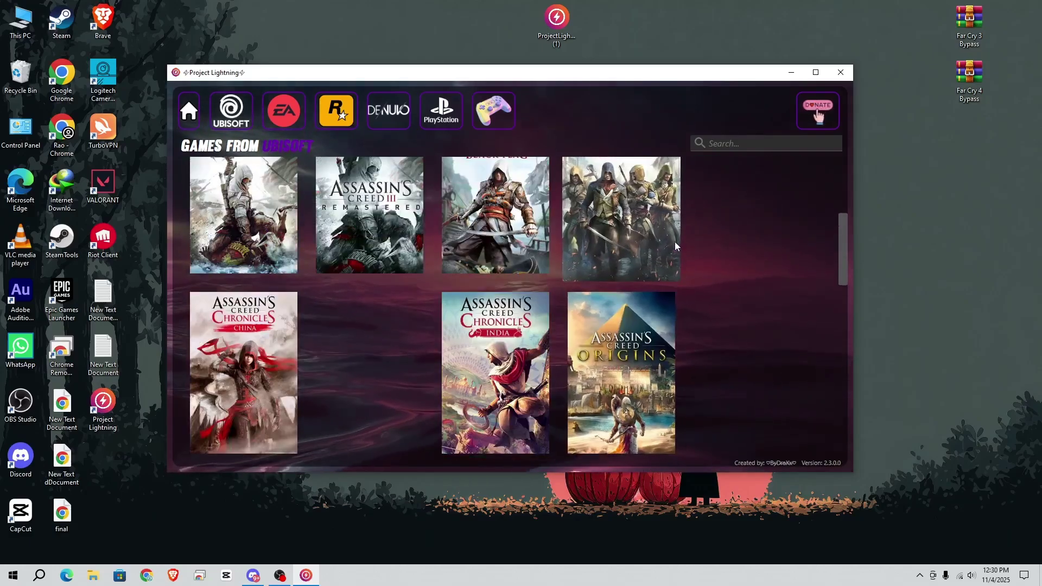
scroll(675, 242, down, 5)
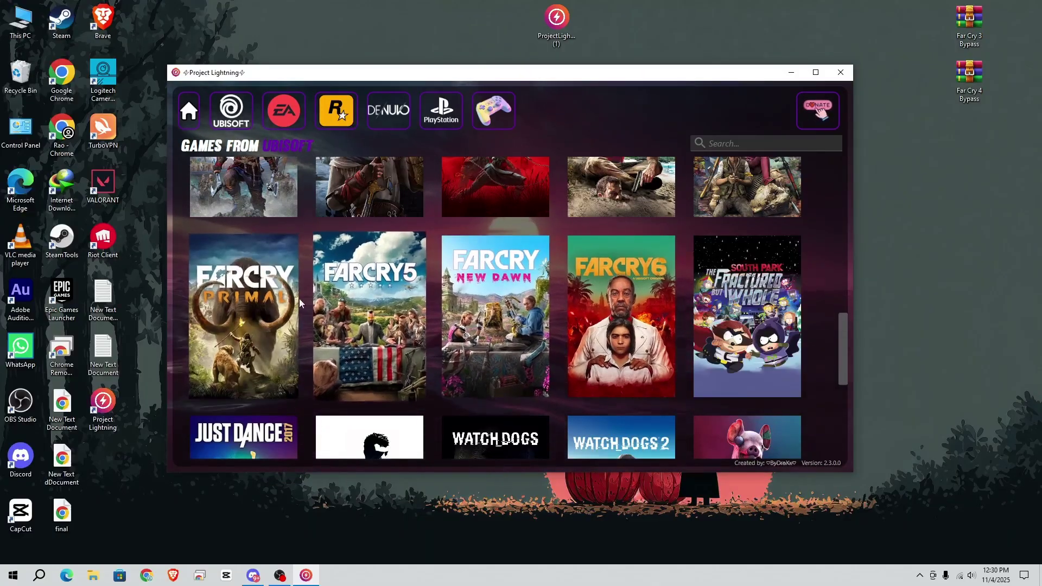
scroll(633, 233, up, 2)
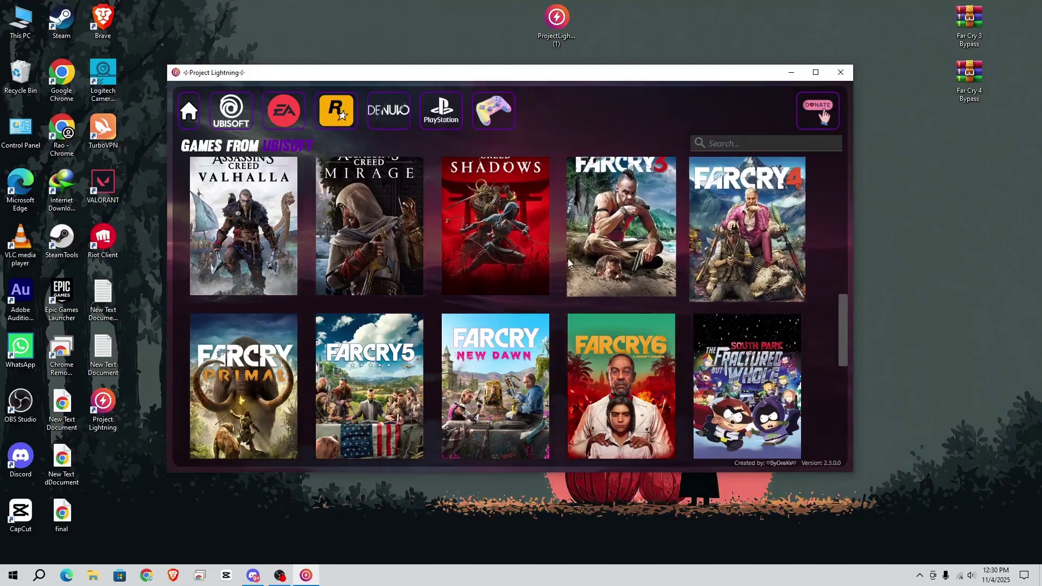
scroll(396, 312, down, 1)
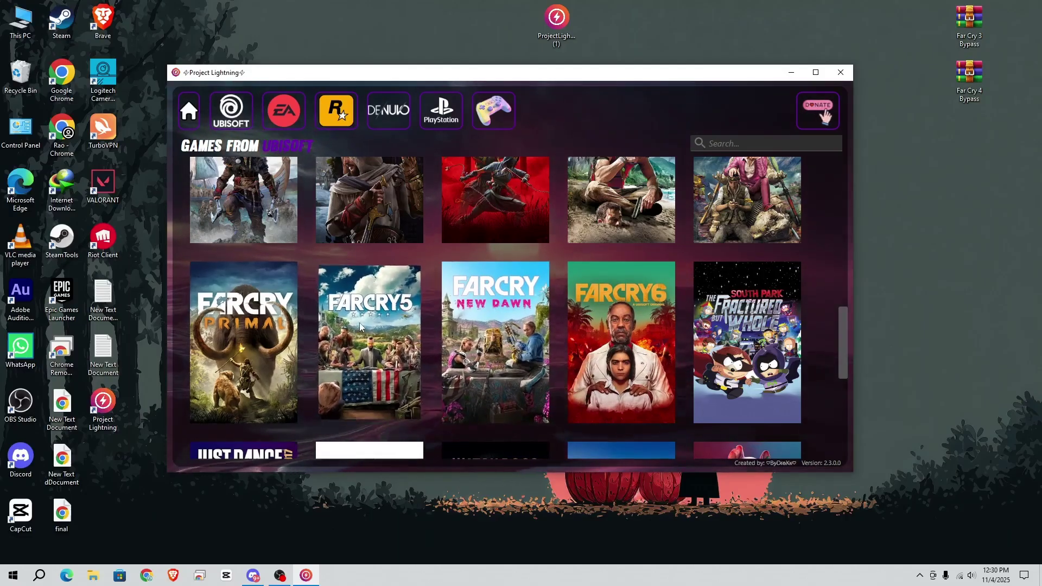
Step: Apply the Far Cry 5 fix and confirm the game folder, which triggers the 3.0.0.0 update setup
click(414, 329)
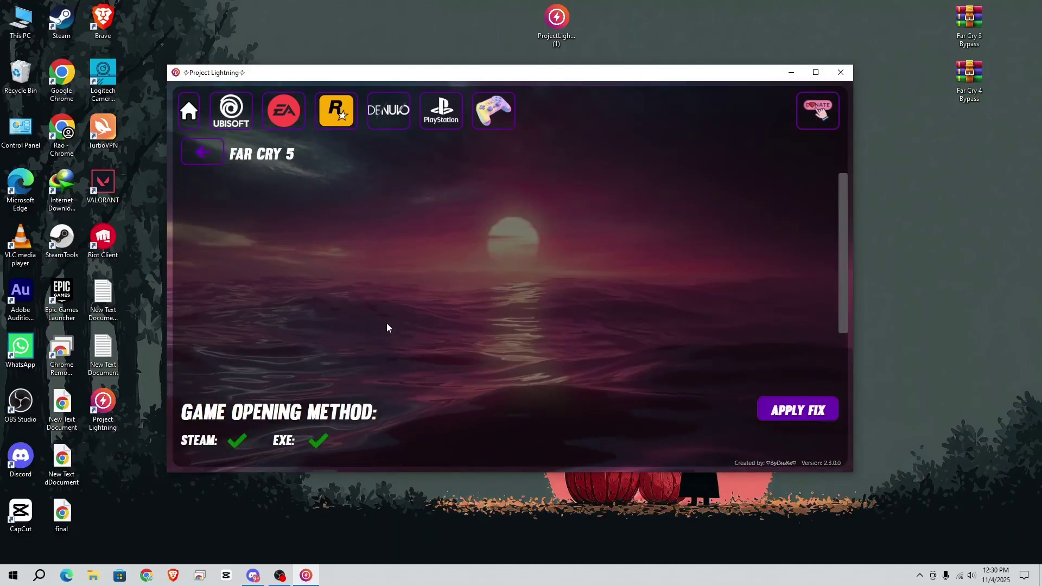
click(770, 410)
click(590, 356)
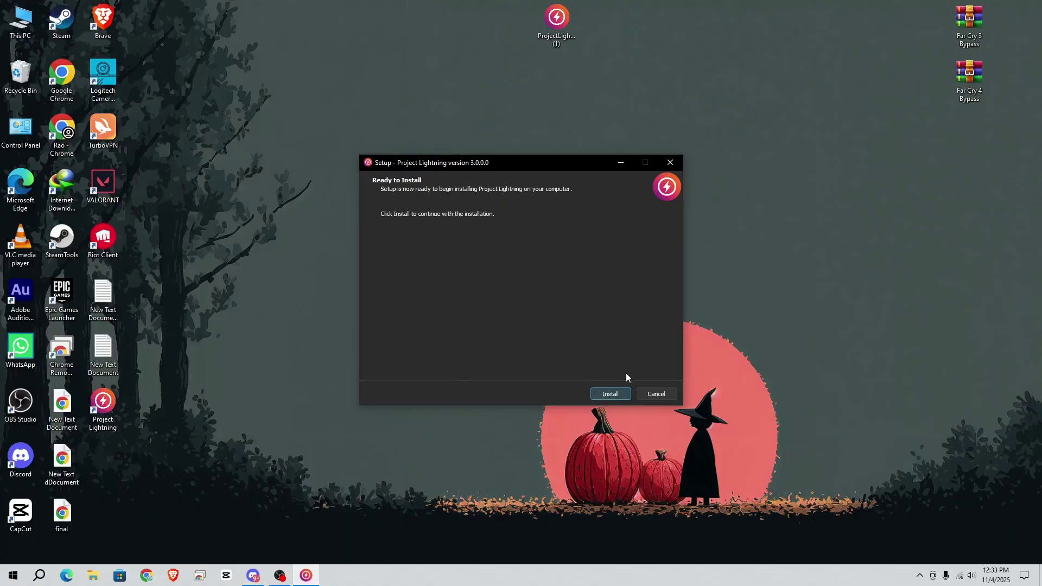
Step: Install Project Lightning 3.0.0.0 and launch the updated launcher
click(617, 389)
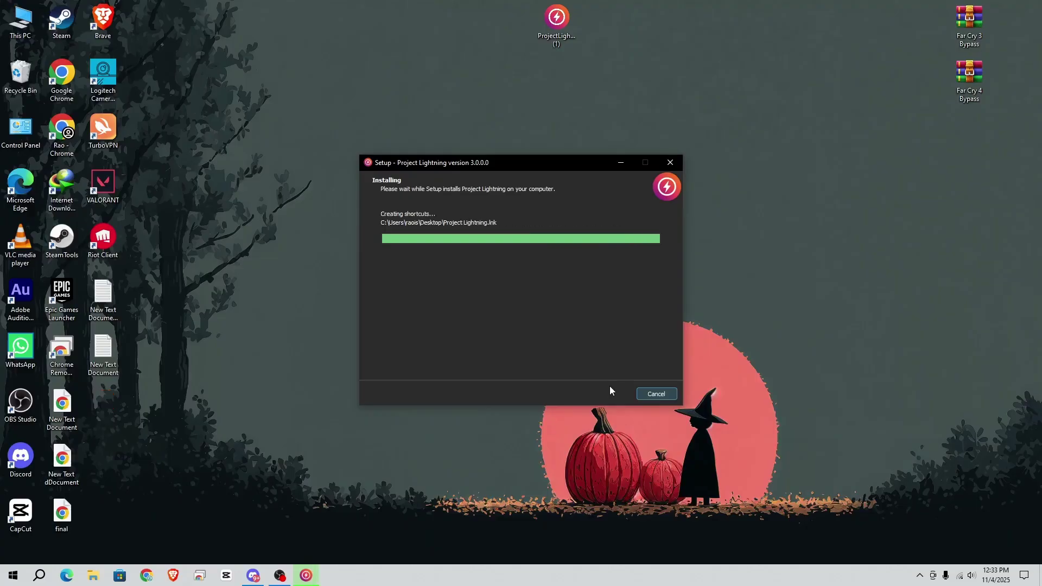
click(612, 394)
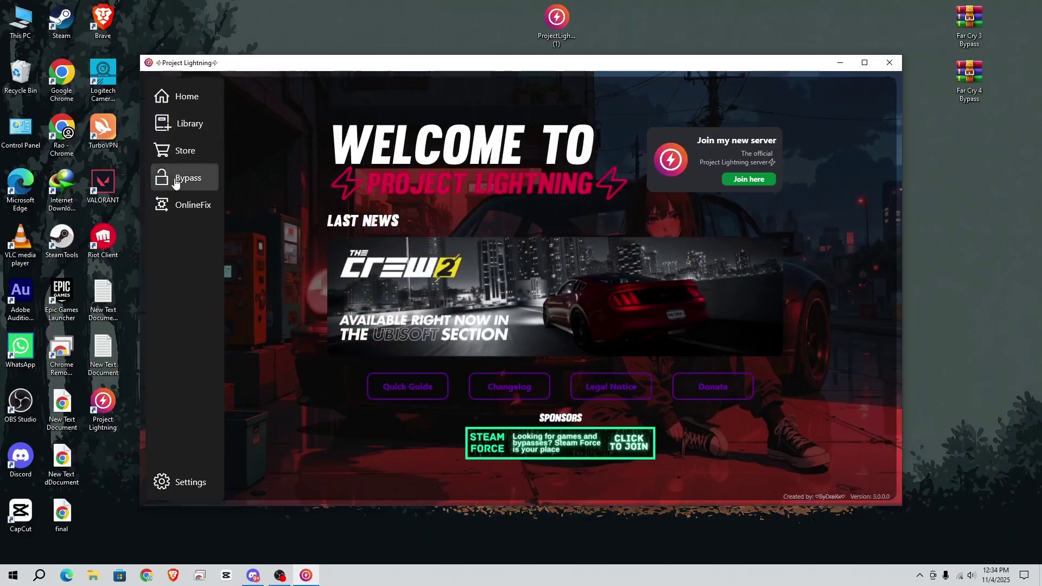
Step: Open the Far Cry 5 page from the Bypass section's Ubisoft games
click(174, 178)
click(418, 229)
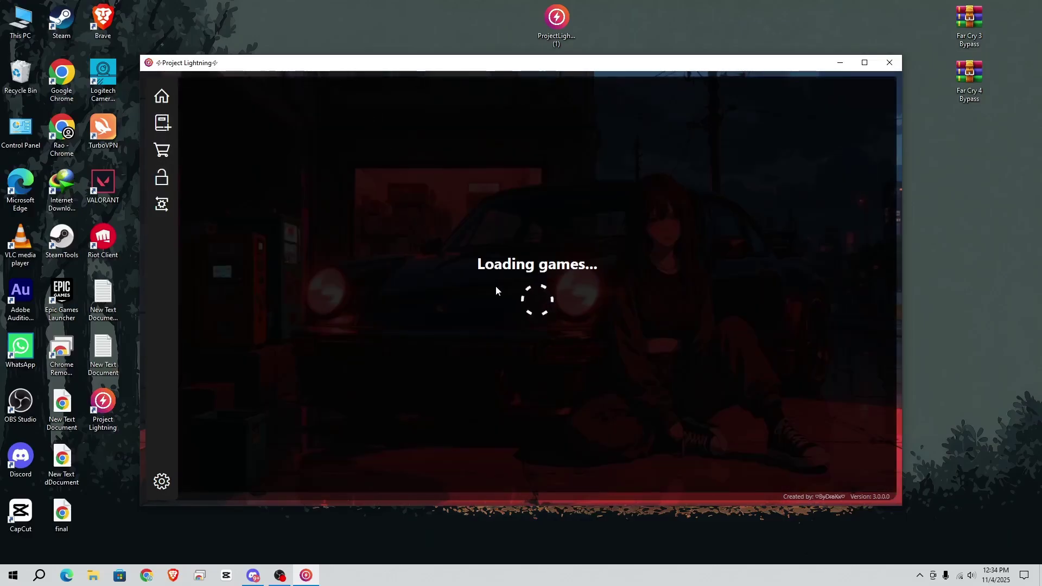
scroll(751, 320, down, 10)
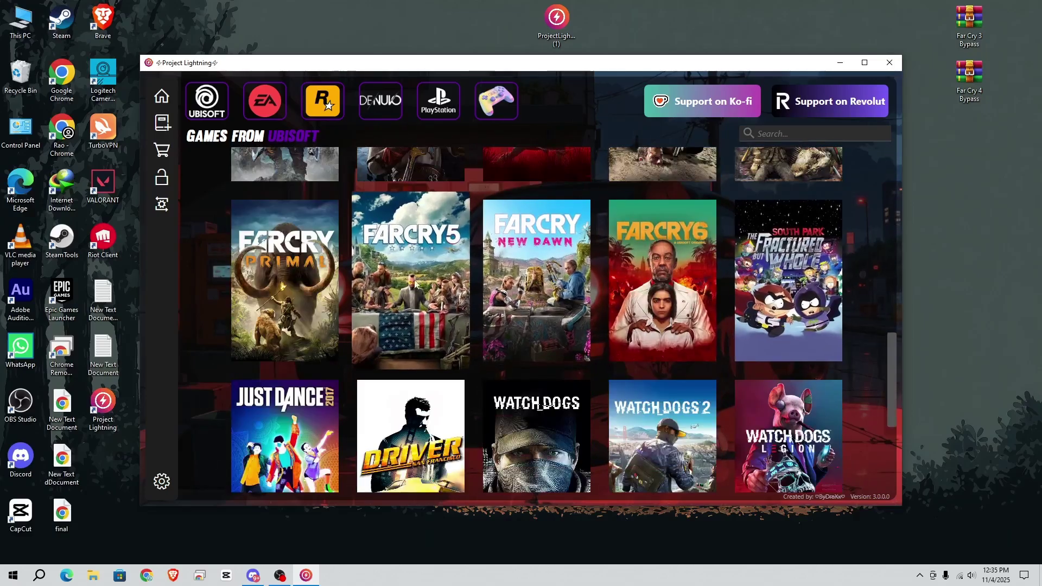
click(431, 269)
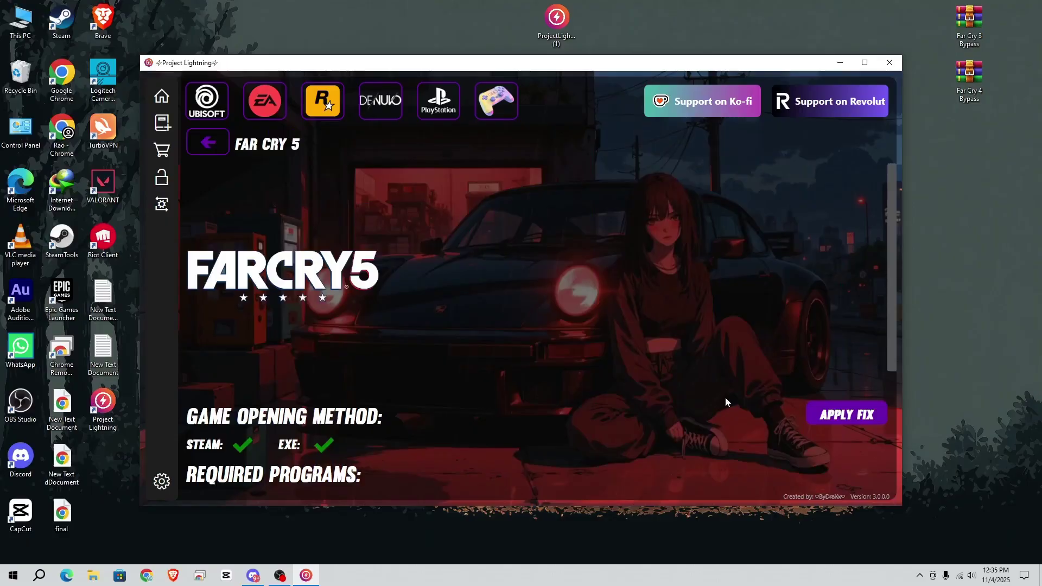
Step: Apply the fix to E:\SteamLibrary\steamapps\common\Far Cry 5 as the game folder
click(834, 420)
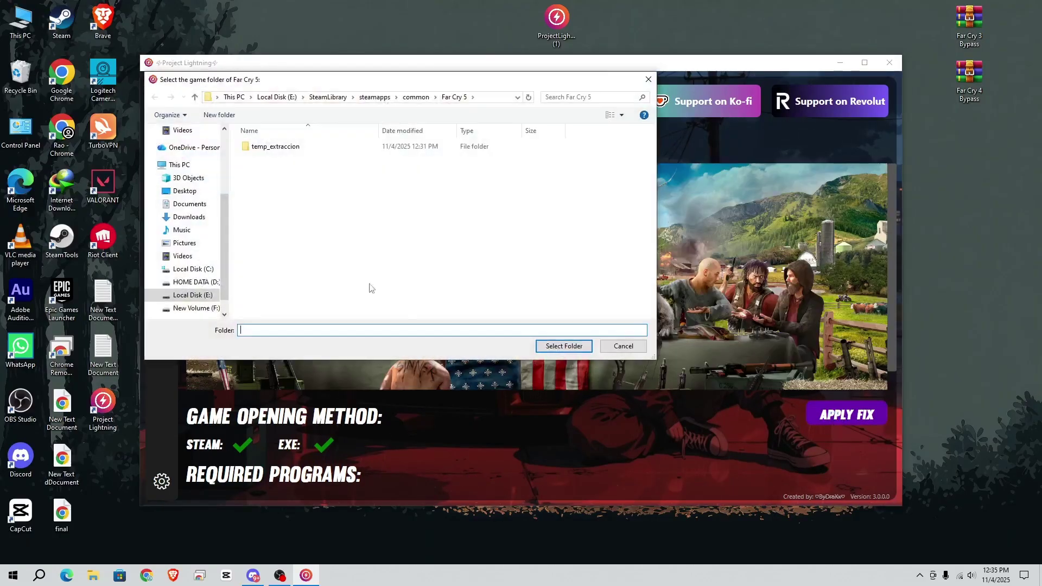
click(193, 294)
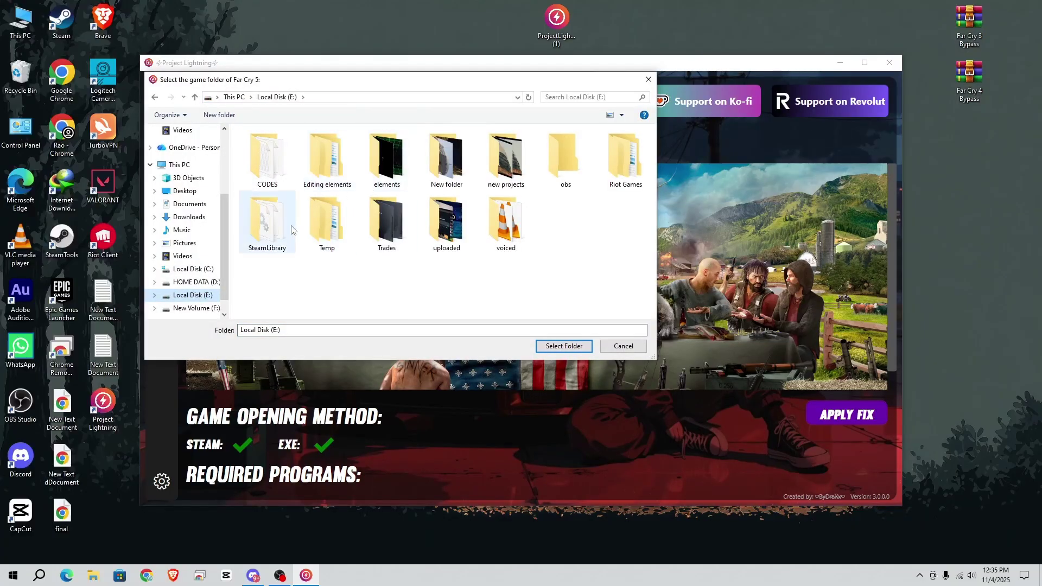
double_click(268, 220)
double_click(283, 151)
double_click(279, 149)
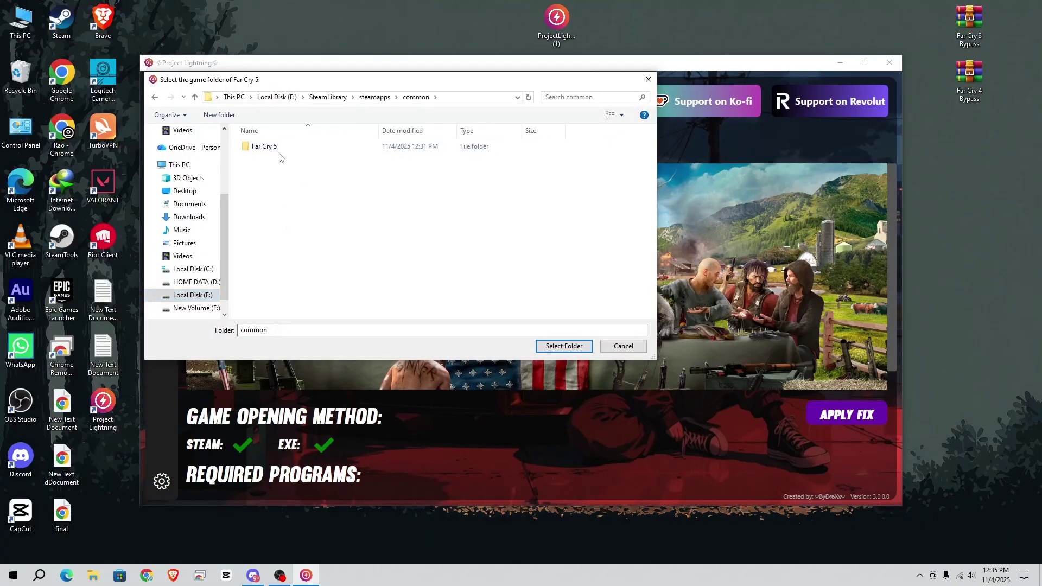
click(280, 150)
click(565, 345)
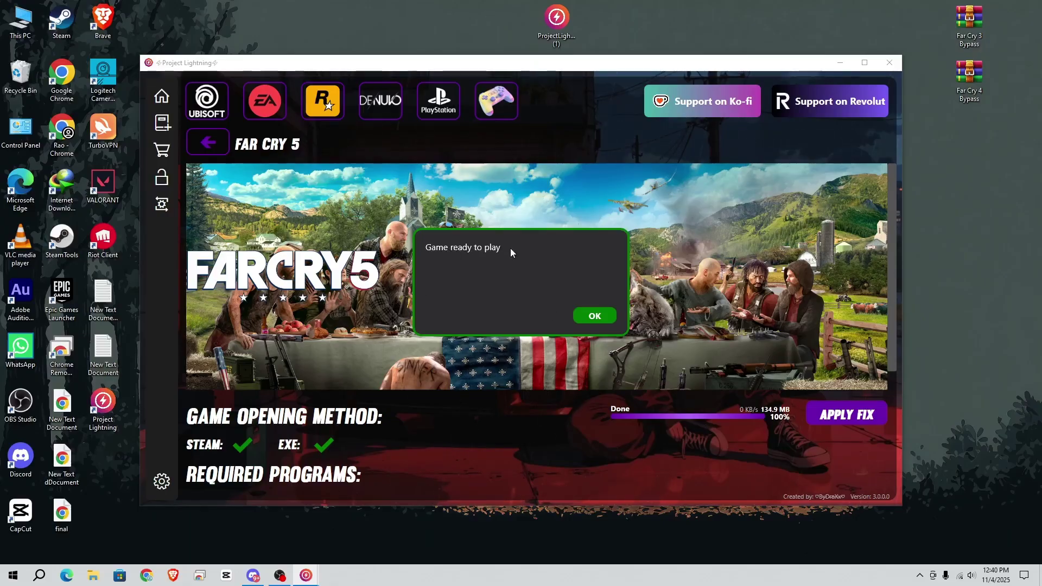
Step: Dismiss the 'Game ready to play' message, close Project Lightning and refresh the desktop
click(594, 318)
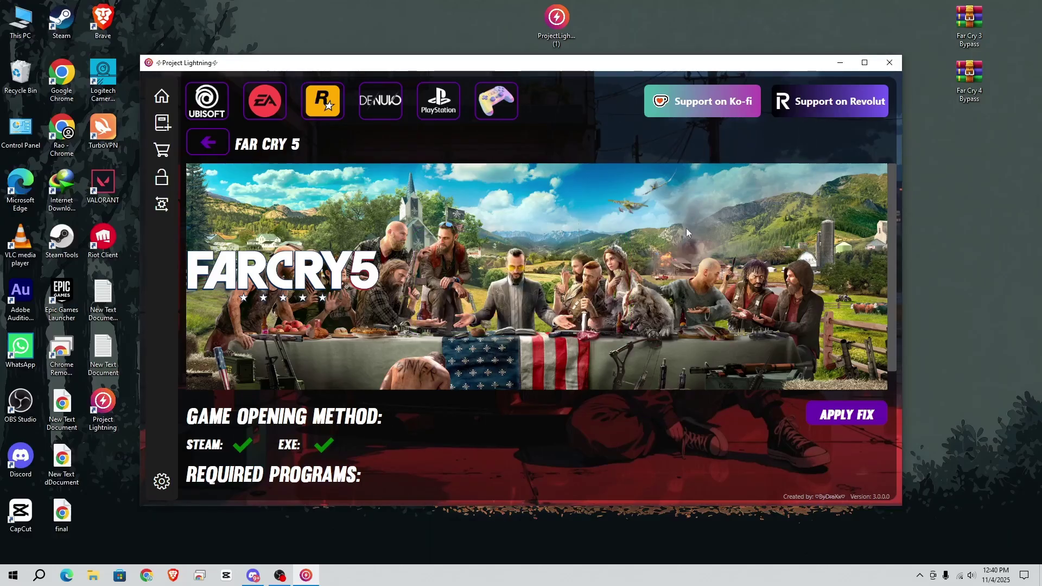
click(889, 63)
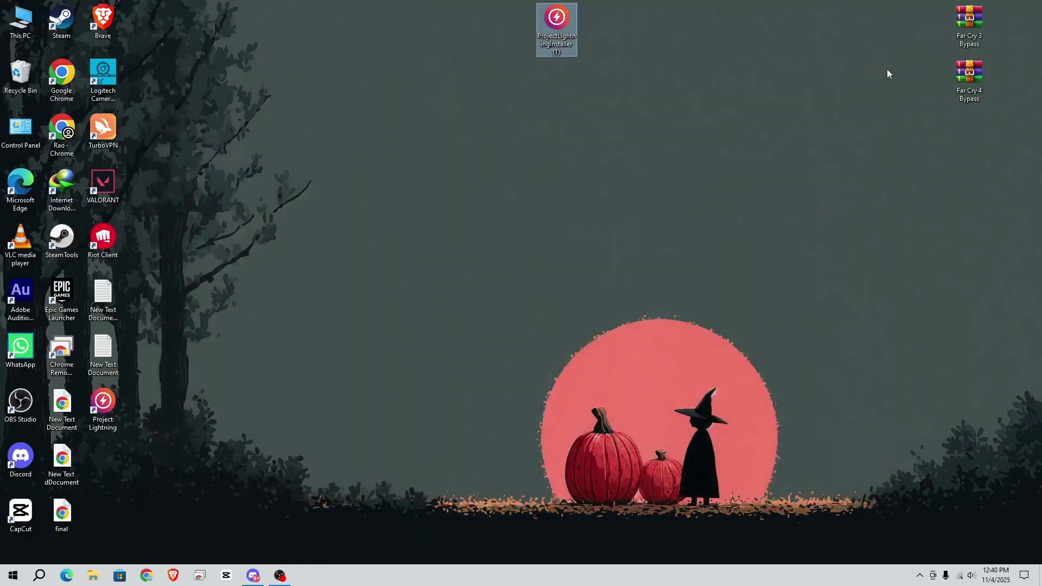
right_click(408, 305)
click(429, 337)
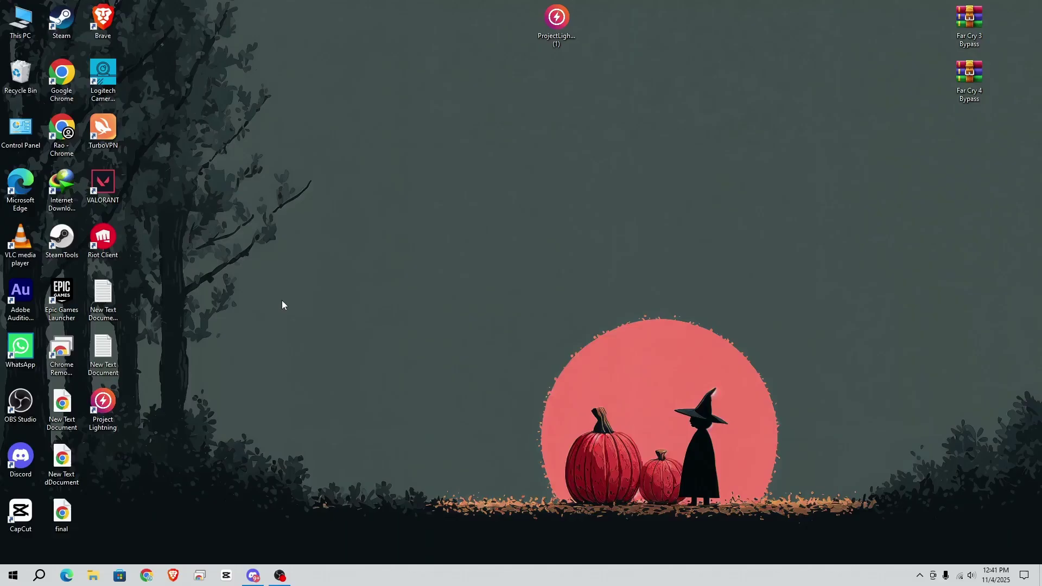